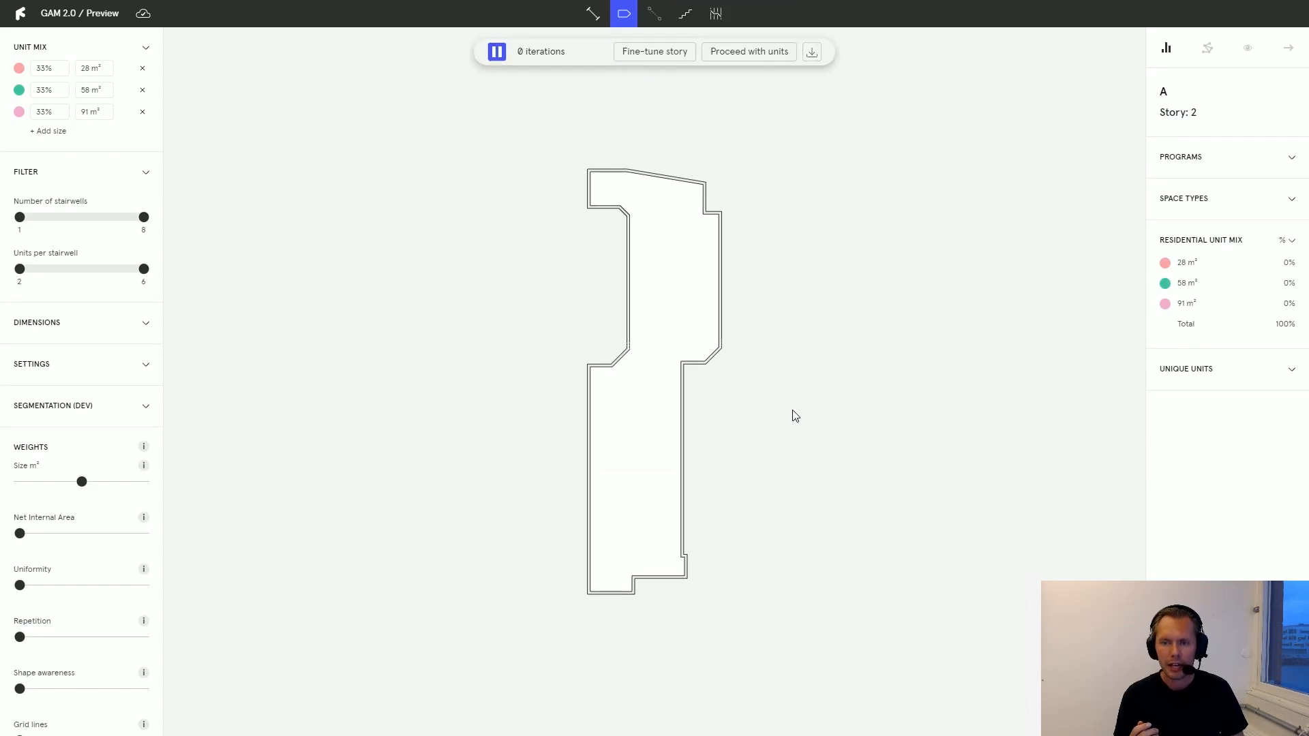
Set the minimum number of units per stairwell to 3 for the story's layout optimization.
scroll(807, 347, up, 3)
drag(870, 239, 876, 281)
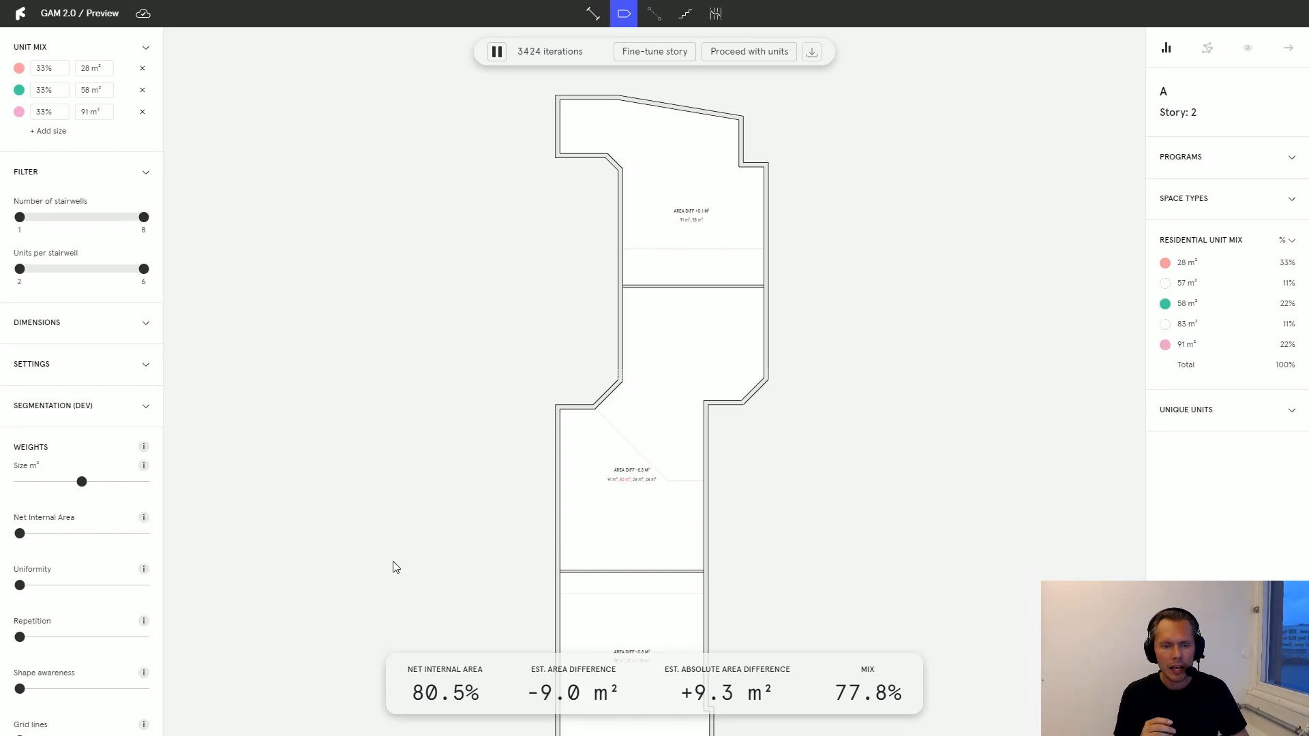
drag(446, 434, 422, 459)
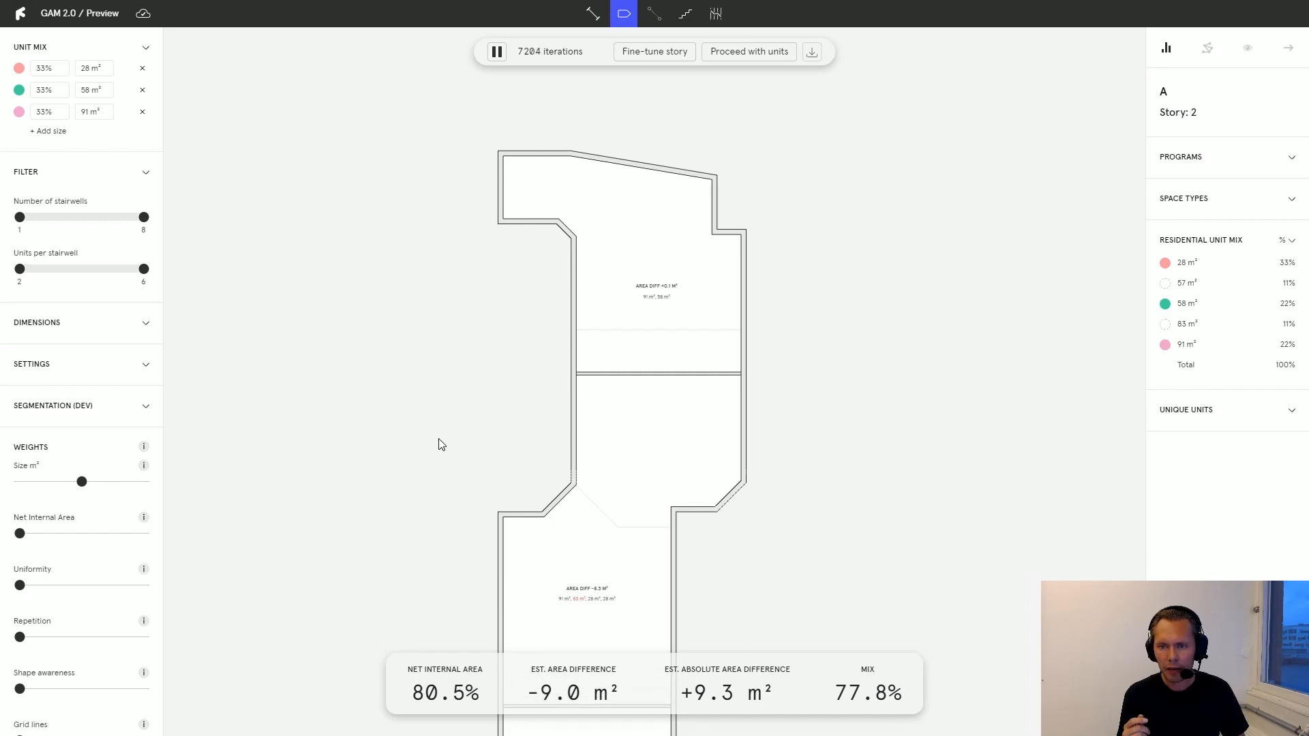
drag(577, 427, 567, 228)
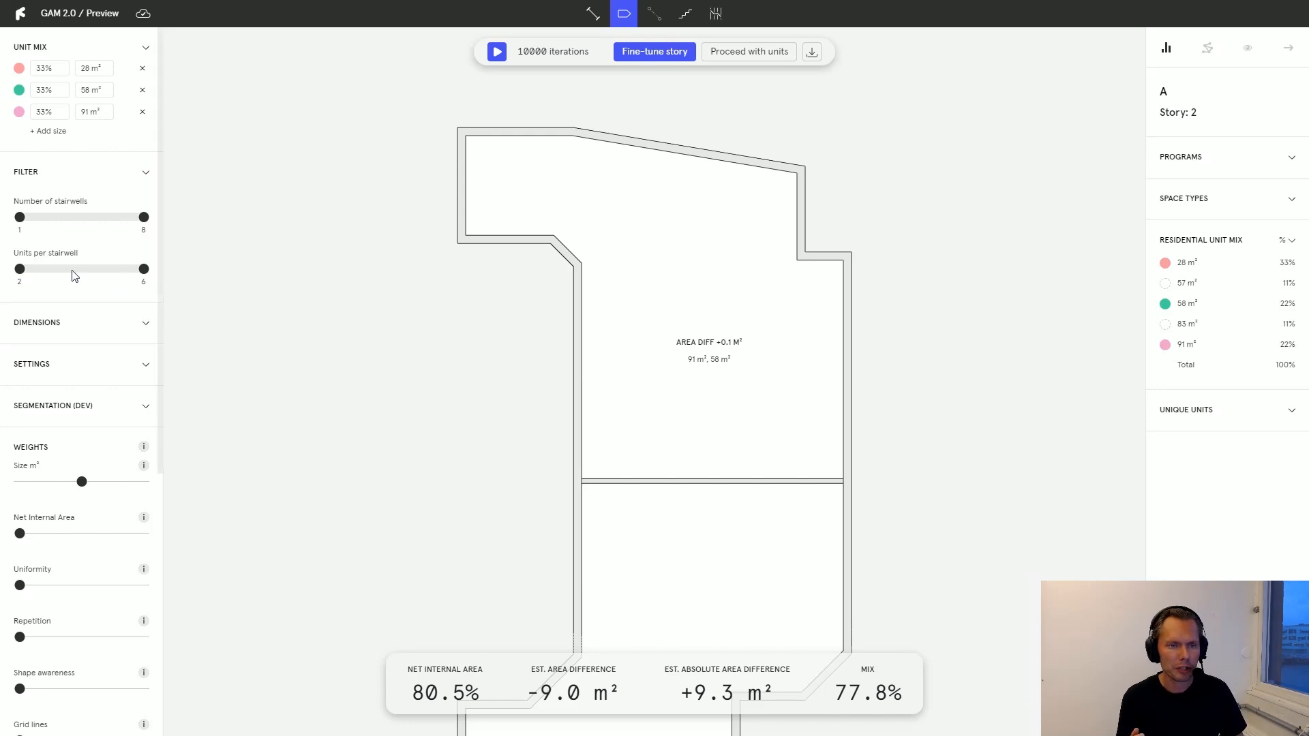
drag(19, 270, 51, 270)
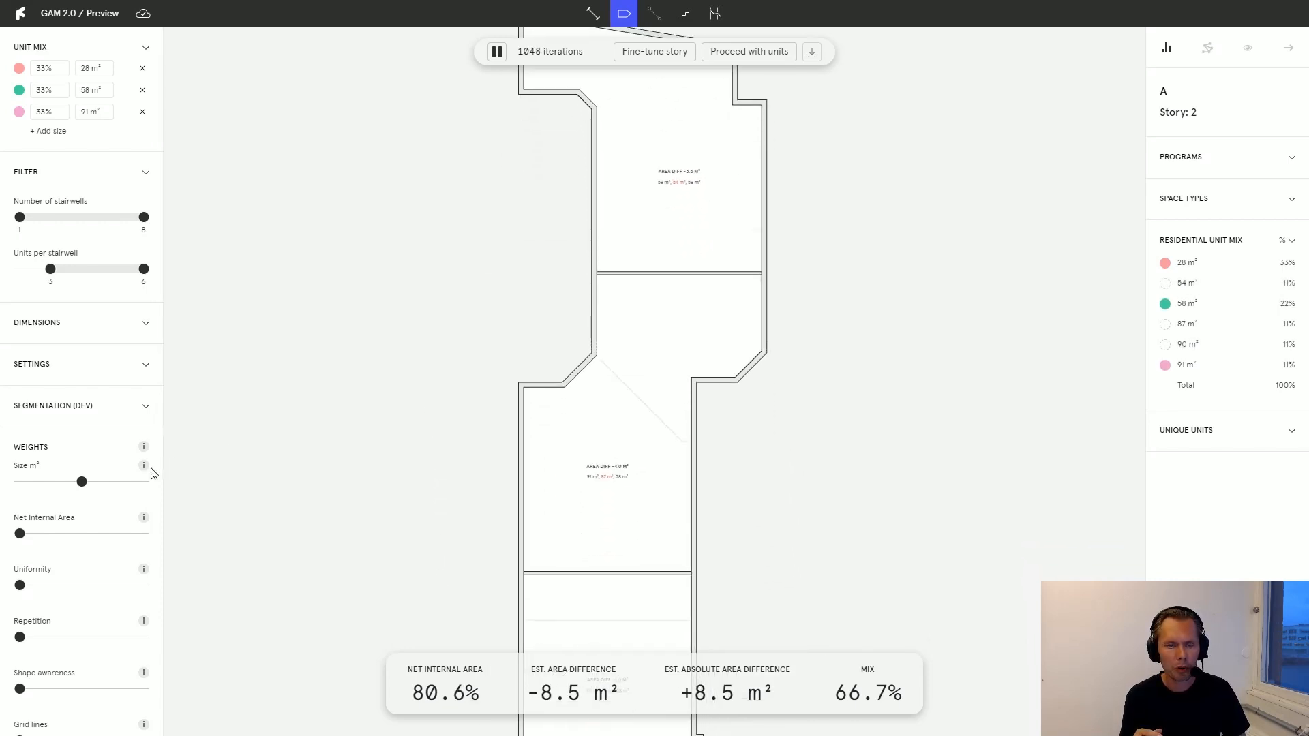
Raise the Repetition weight slightly above its minimum.
scroll(109, 504, down, 1)
drag(24, 571, 33, 572)
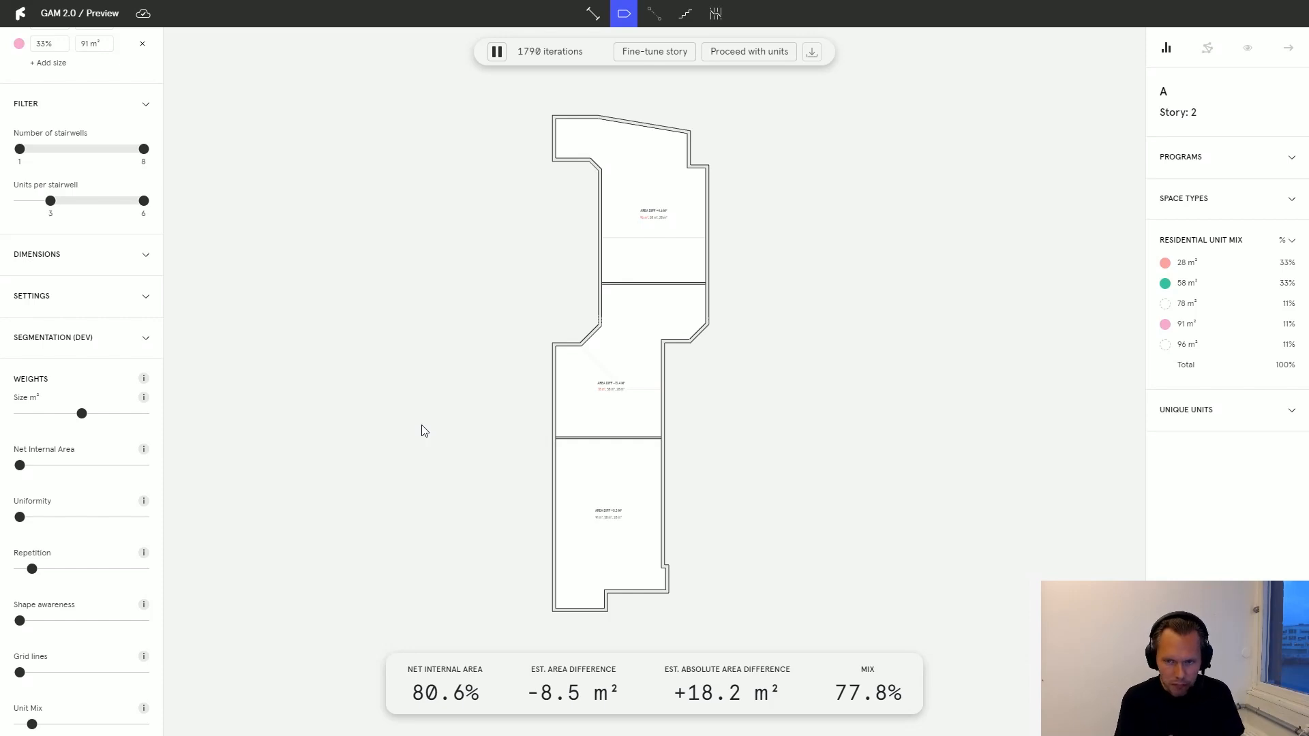
scroll(411, 394, up, 3)
drag(428, 227, 445, 314)
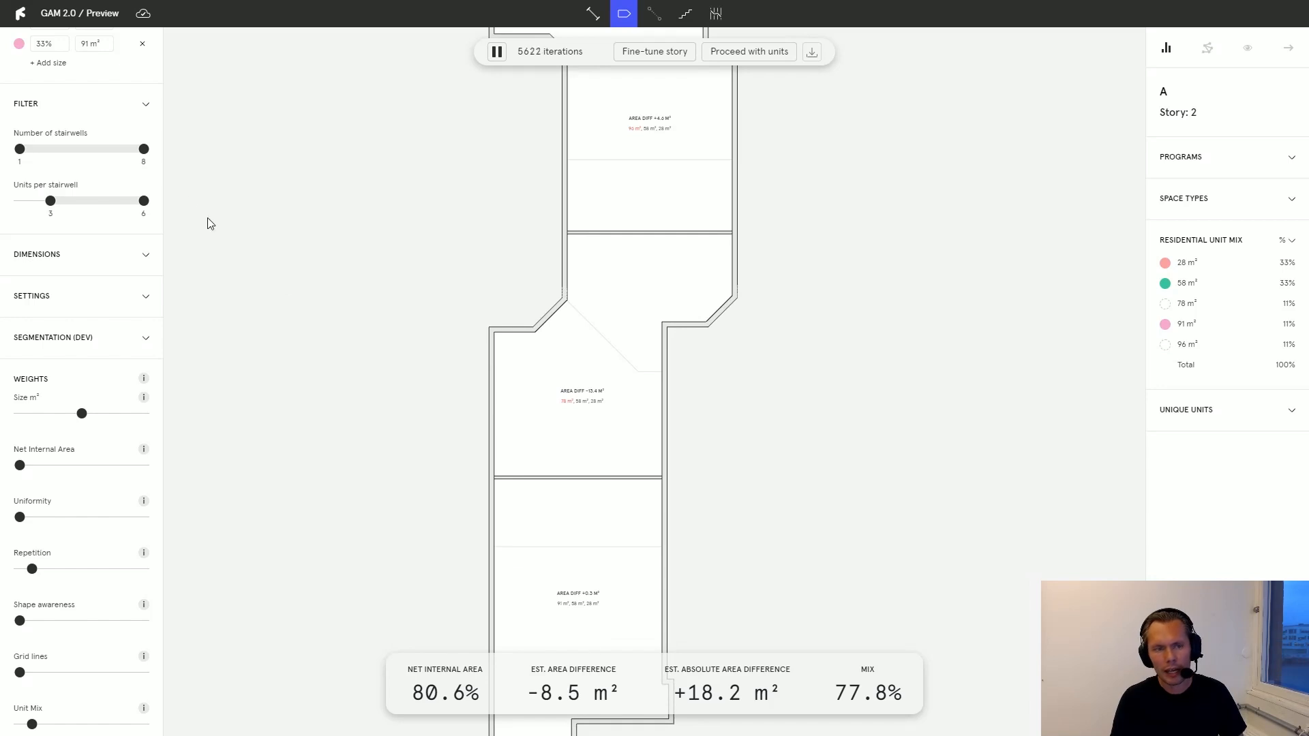
Set the largest unit size in the unit mix to 88 m².
scroll(83, 318, up, 1)
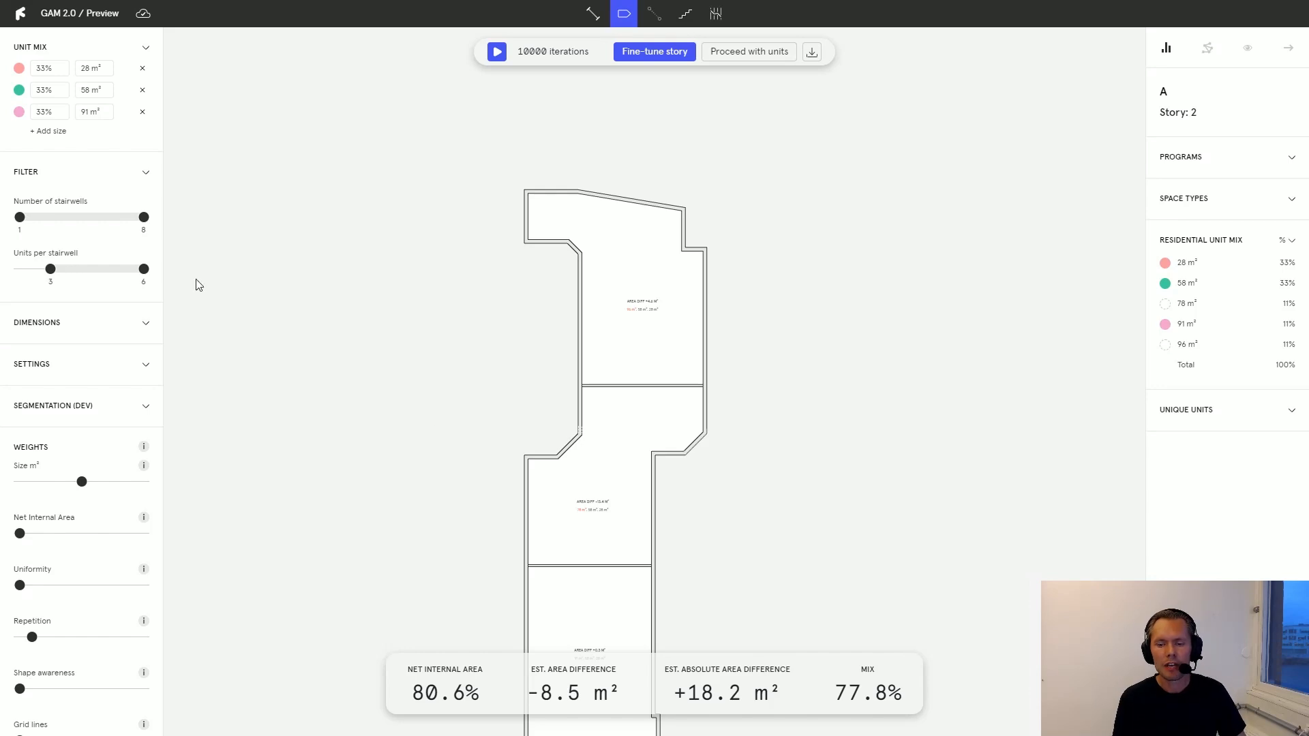
click(89, 109)
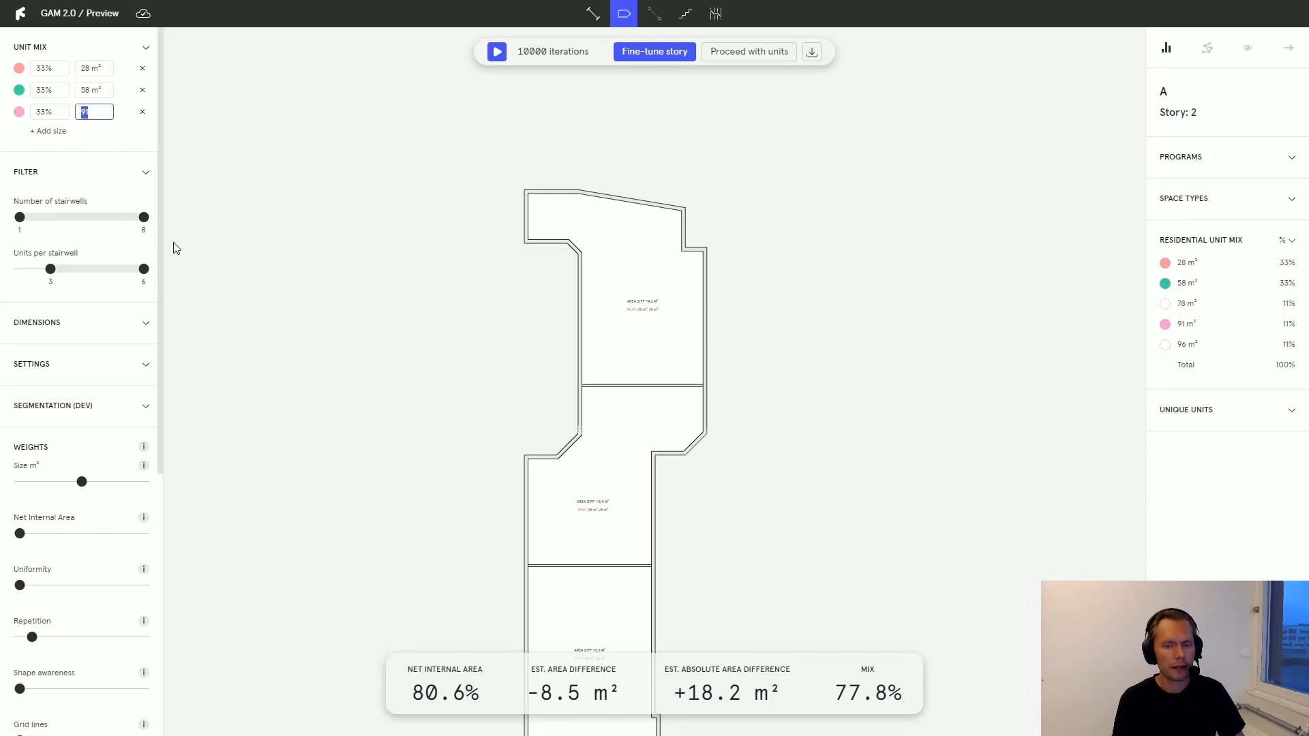
text(88)
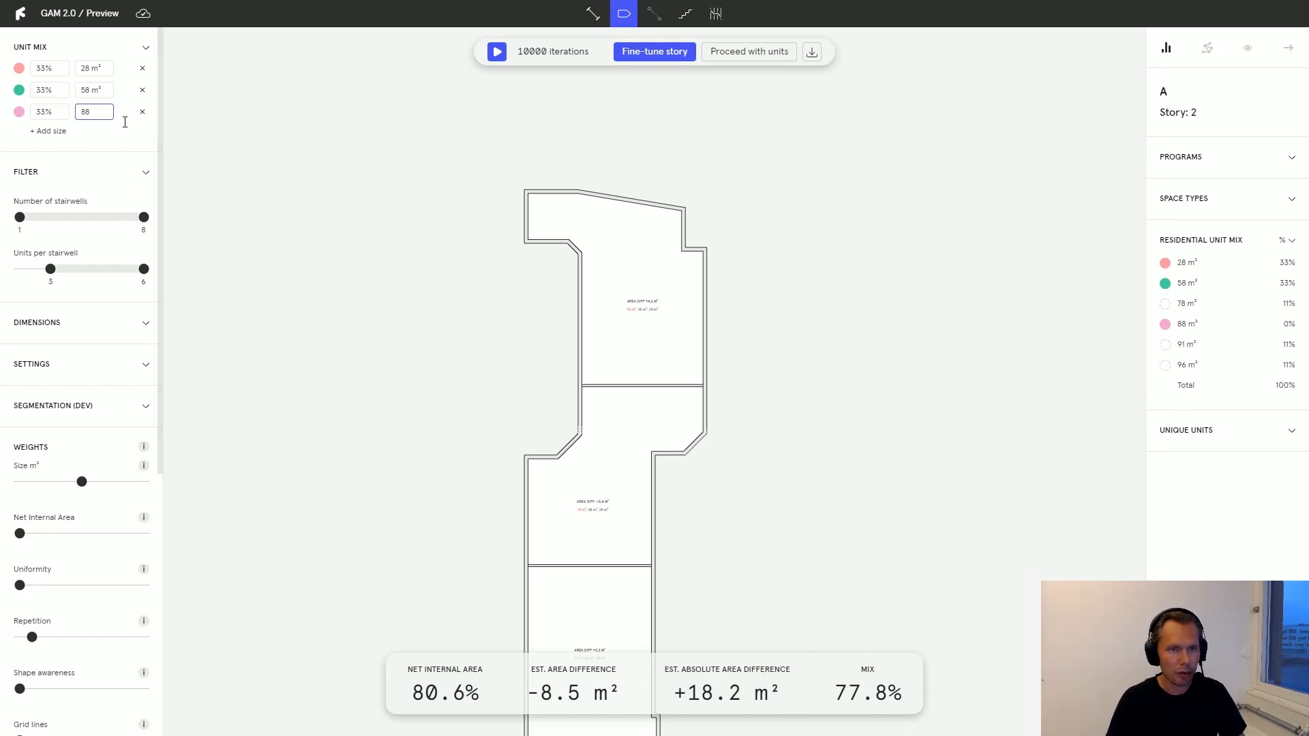
click(217, 147)
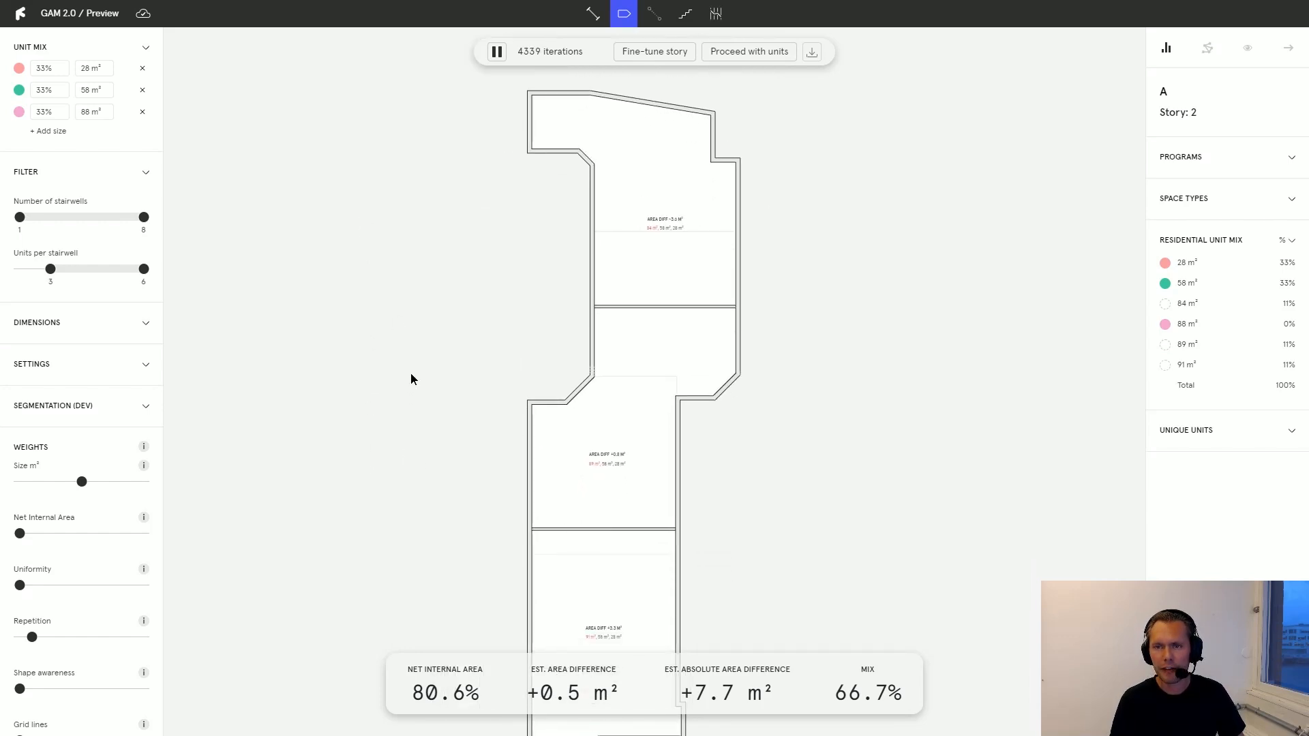
Fine-tune the story's division into stairwell segments and proceed with generating the units.
click(653, 55)
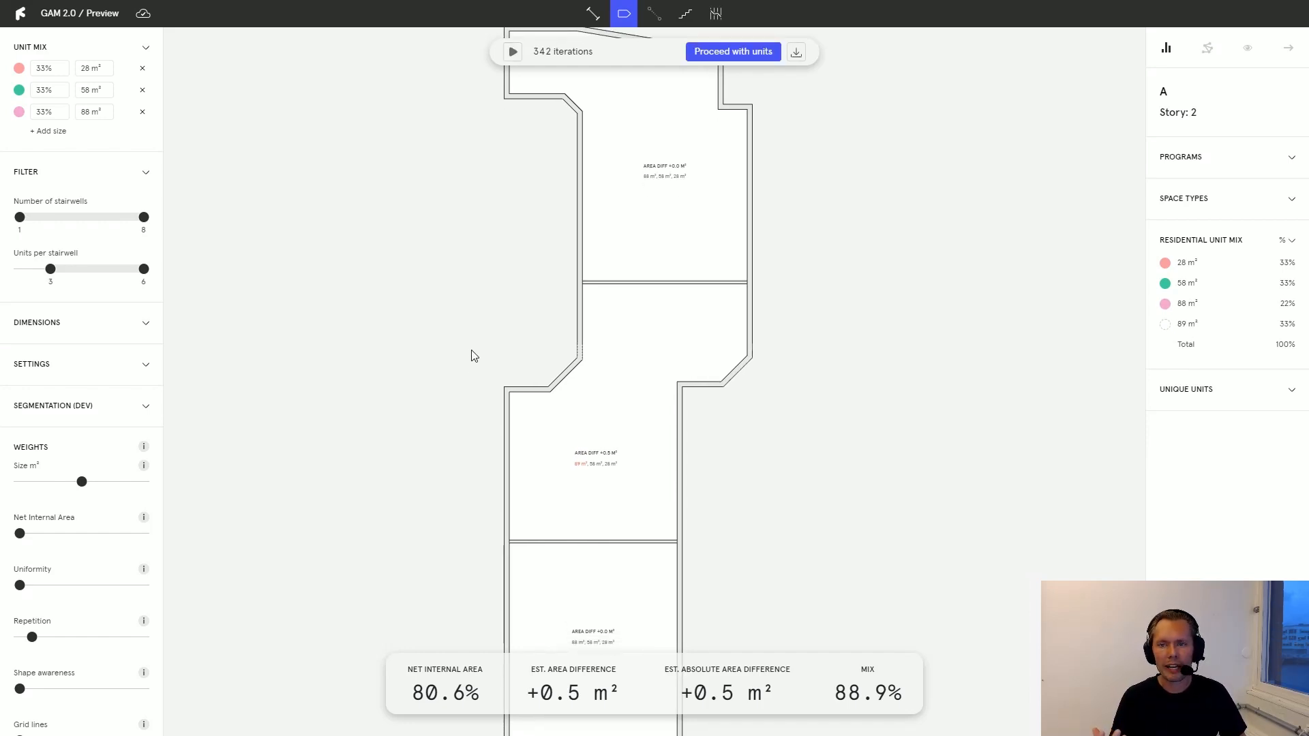
drag(493, 283, 458, 373)
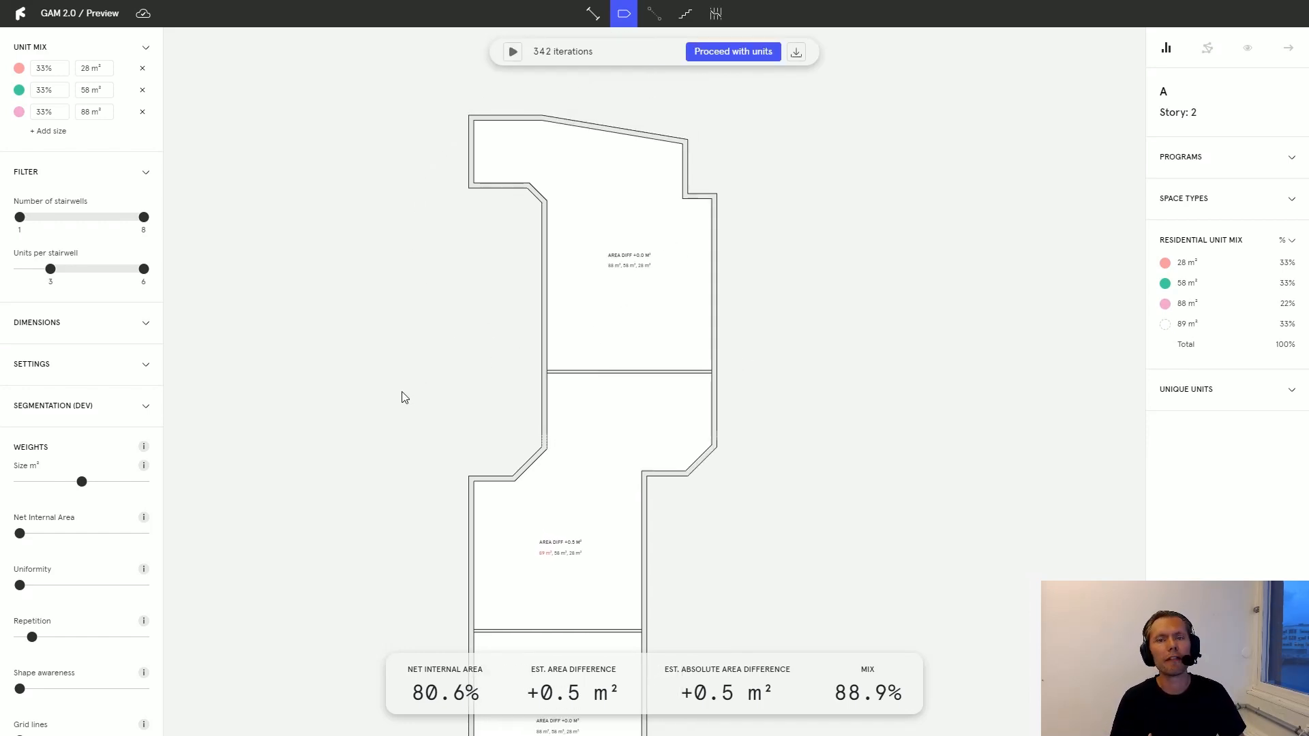
drag(447, 442, 457, 356)
scroll(511, 521, up, 3)
drag(512, 525, 540, 409)
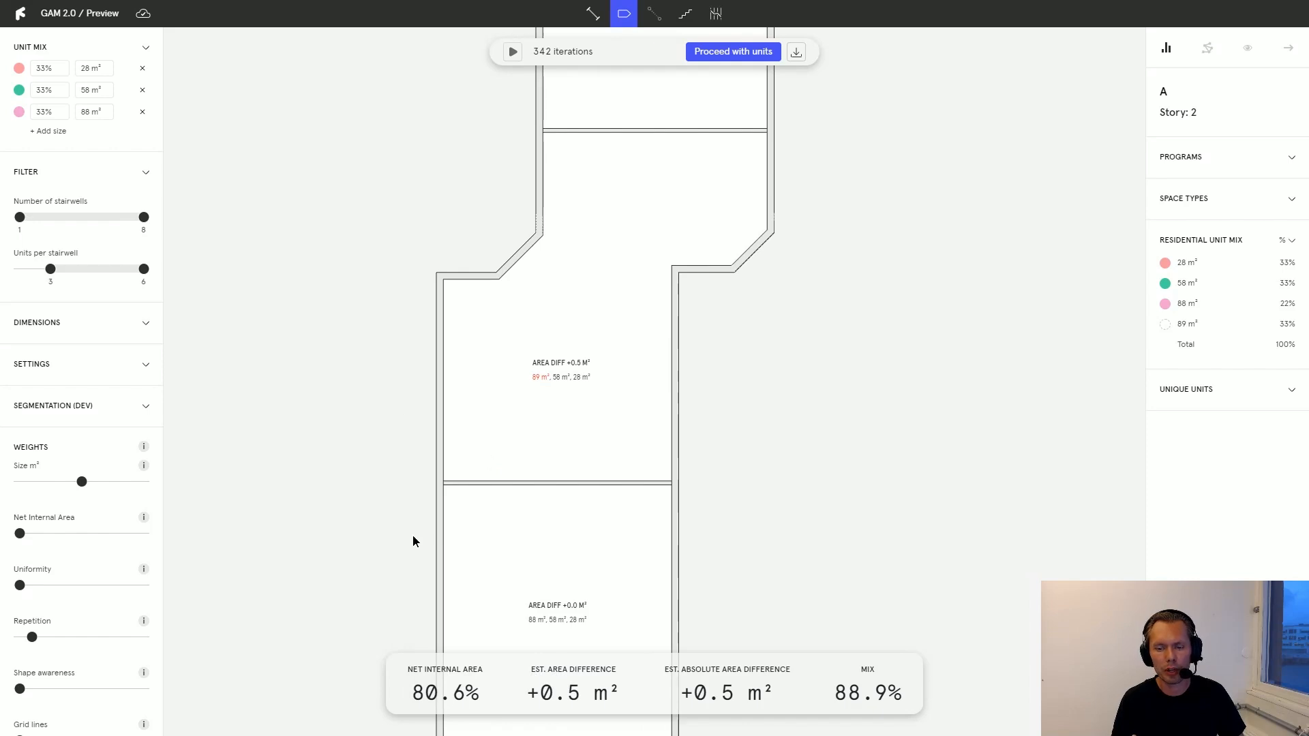
scroll(430, 365, down, 7)
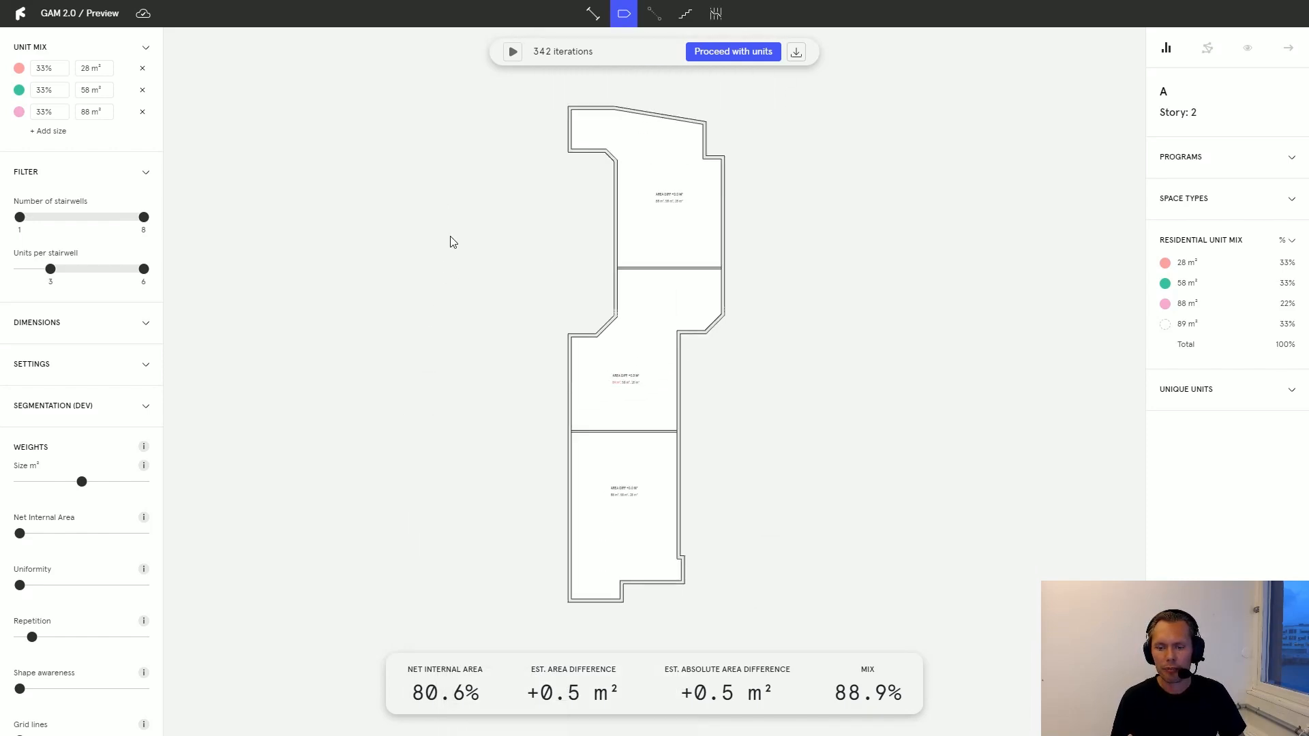
drag(490, 238, 488, 256)
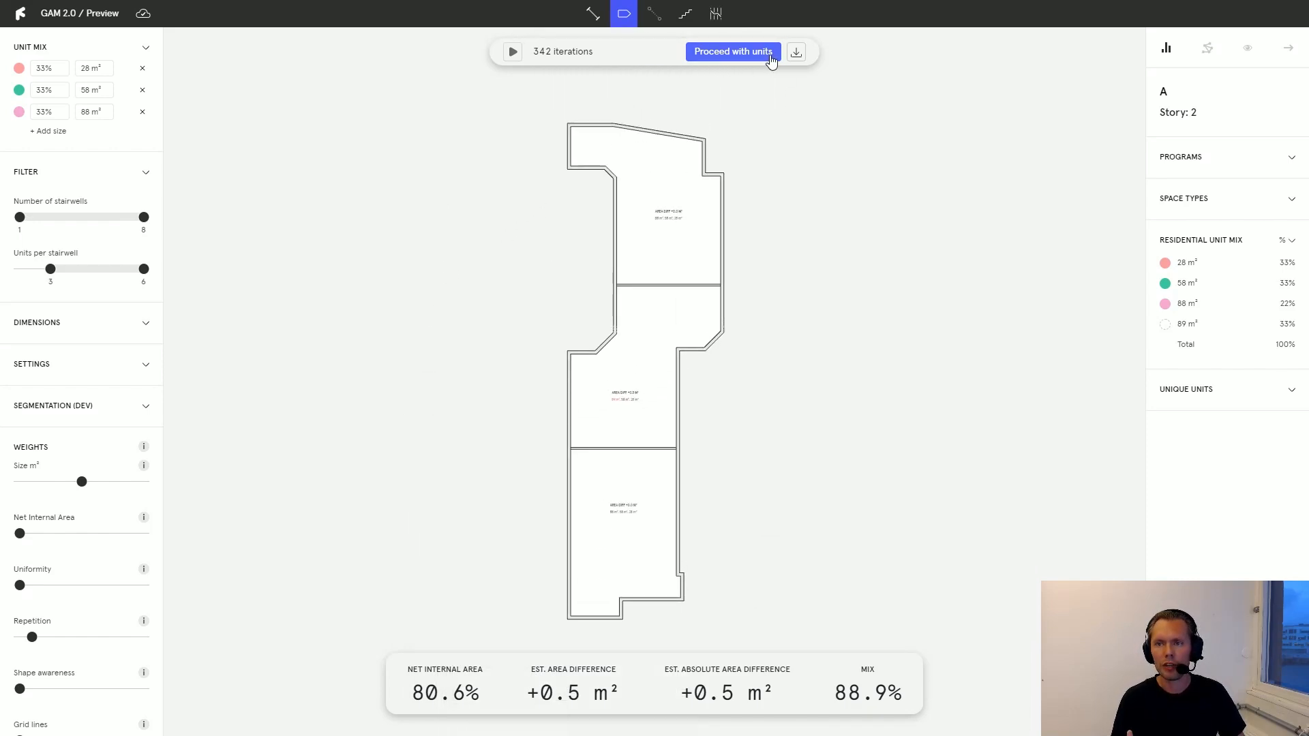
click(727, 56)
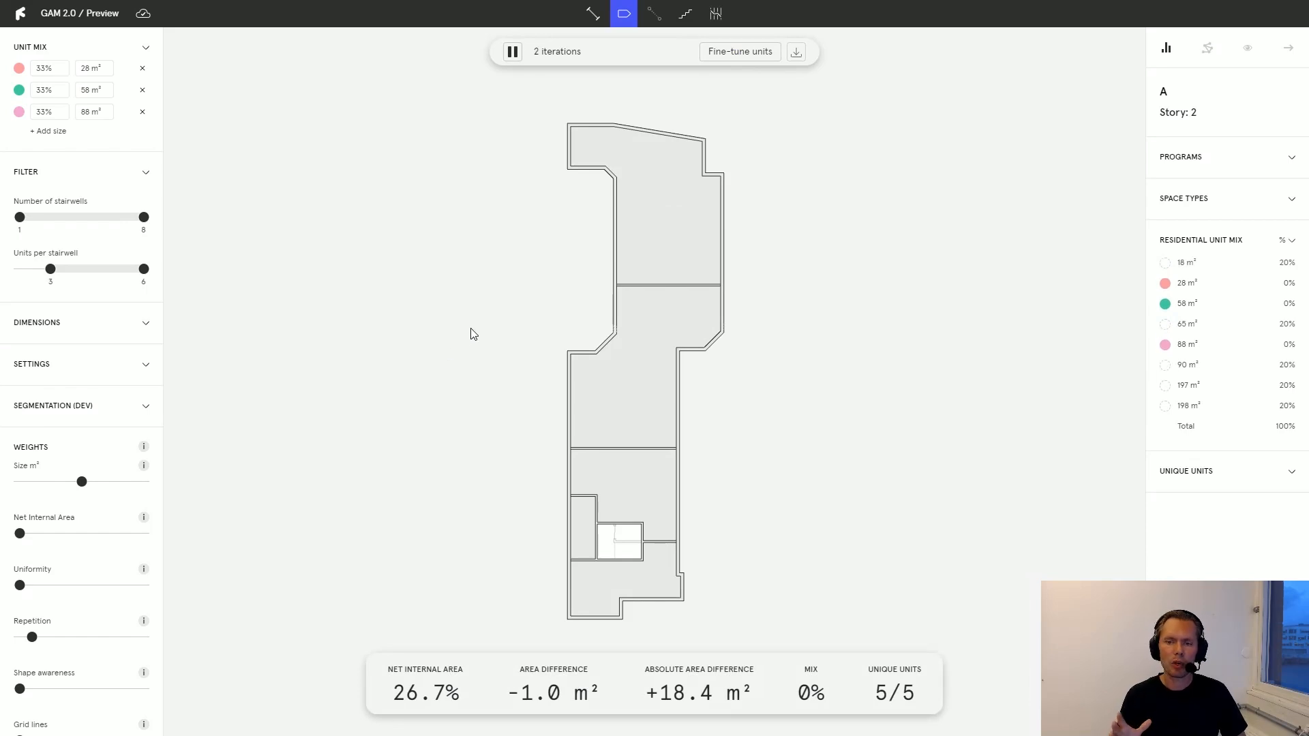
Examine the generated unit layout, especially the units around the upper circulation core.
scroll(446, 318, up, 4)
drag(452, 314, 421, 347)
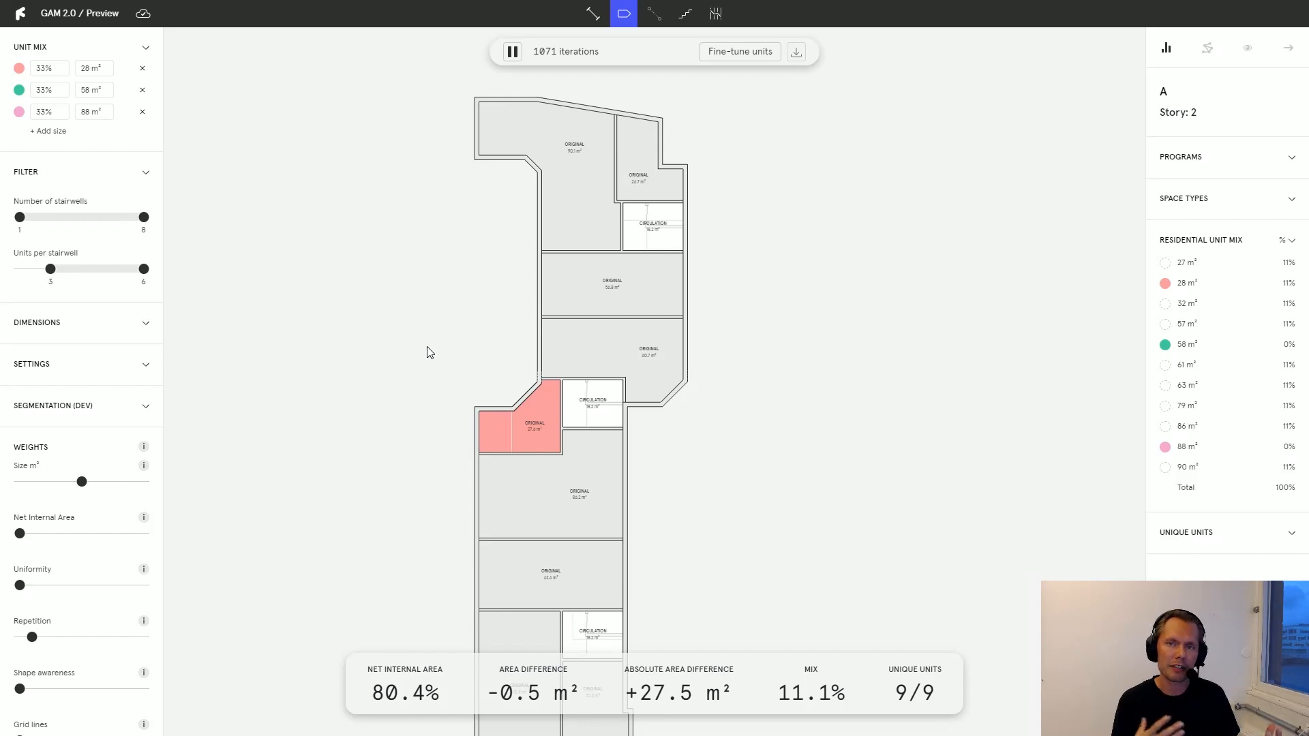
scroll(430, 351, down, 3)
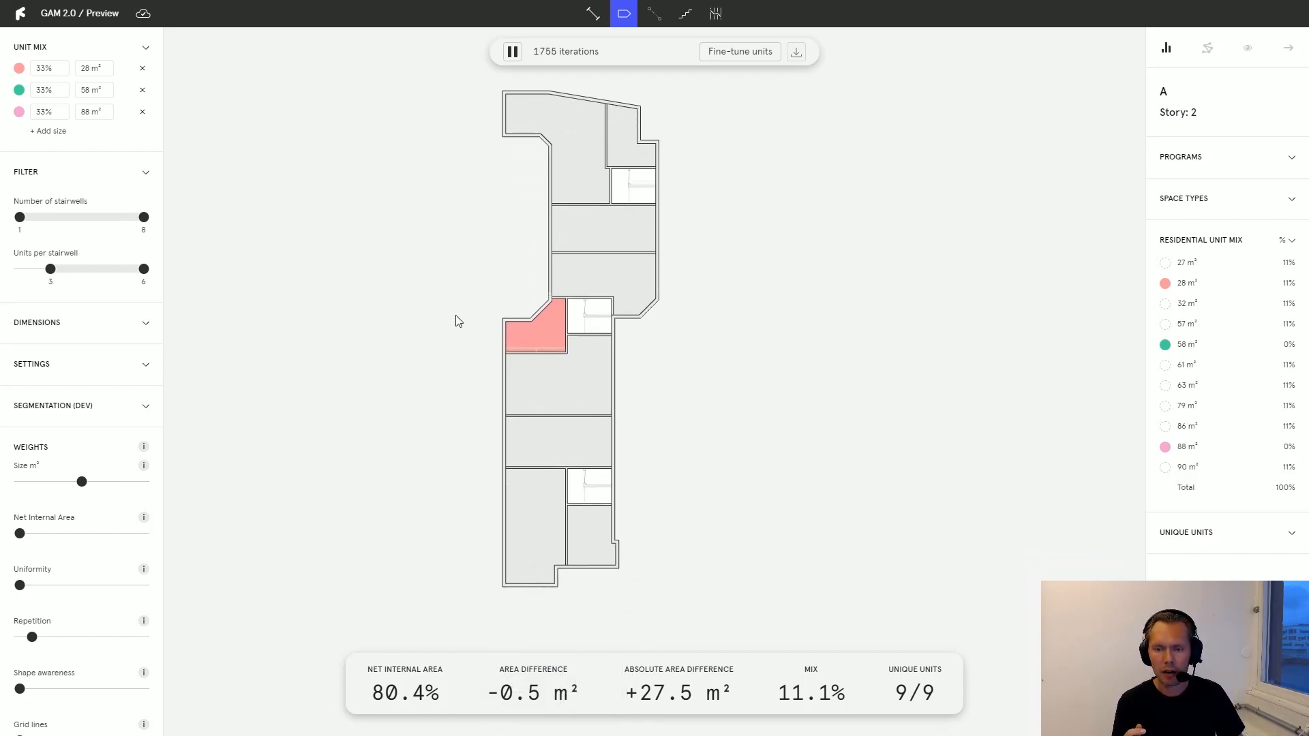
drag(456, 308, 413, 482)
scroll(501, 393, up, 5)
drag(568, 348, 672, 422)
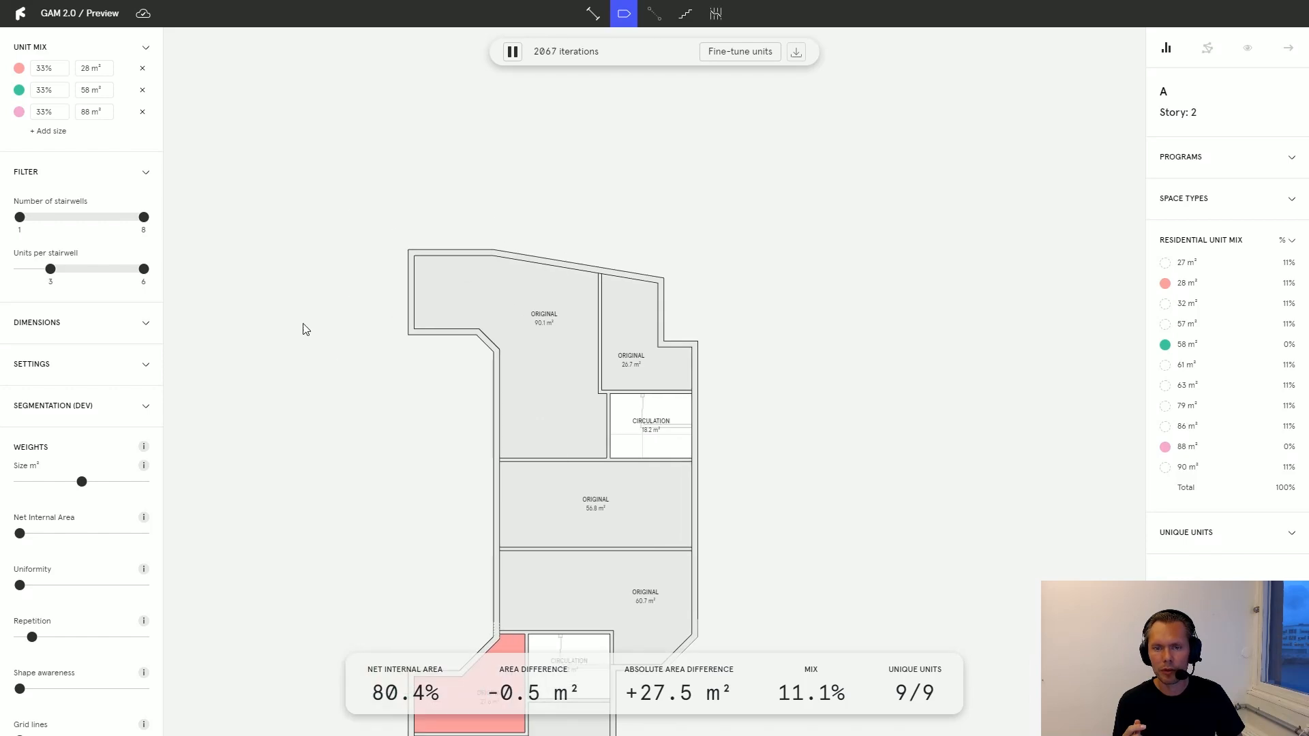
scroll(640, 410, up, 4)
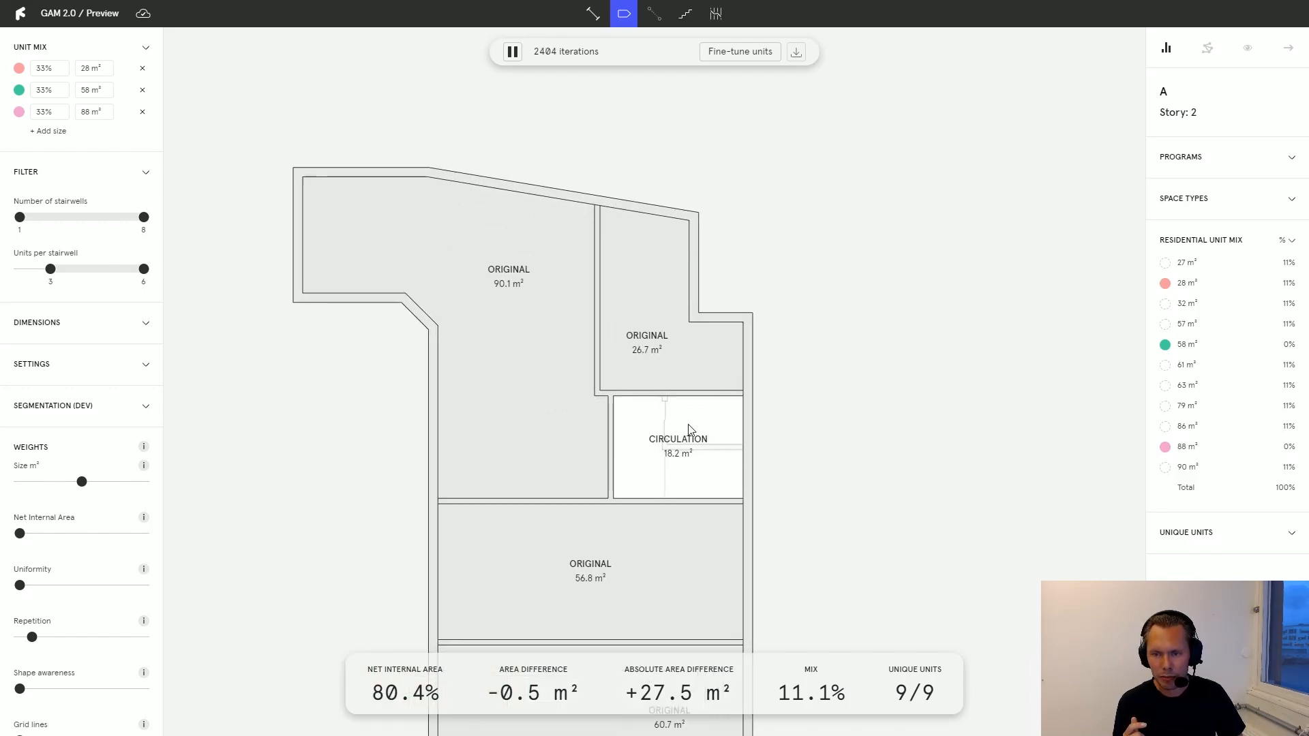
drag(504, 422, 494, 344)
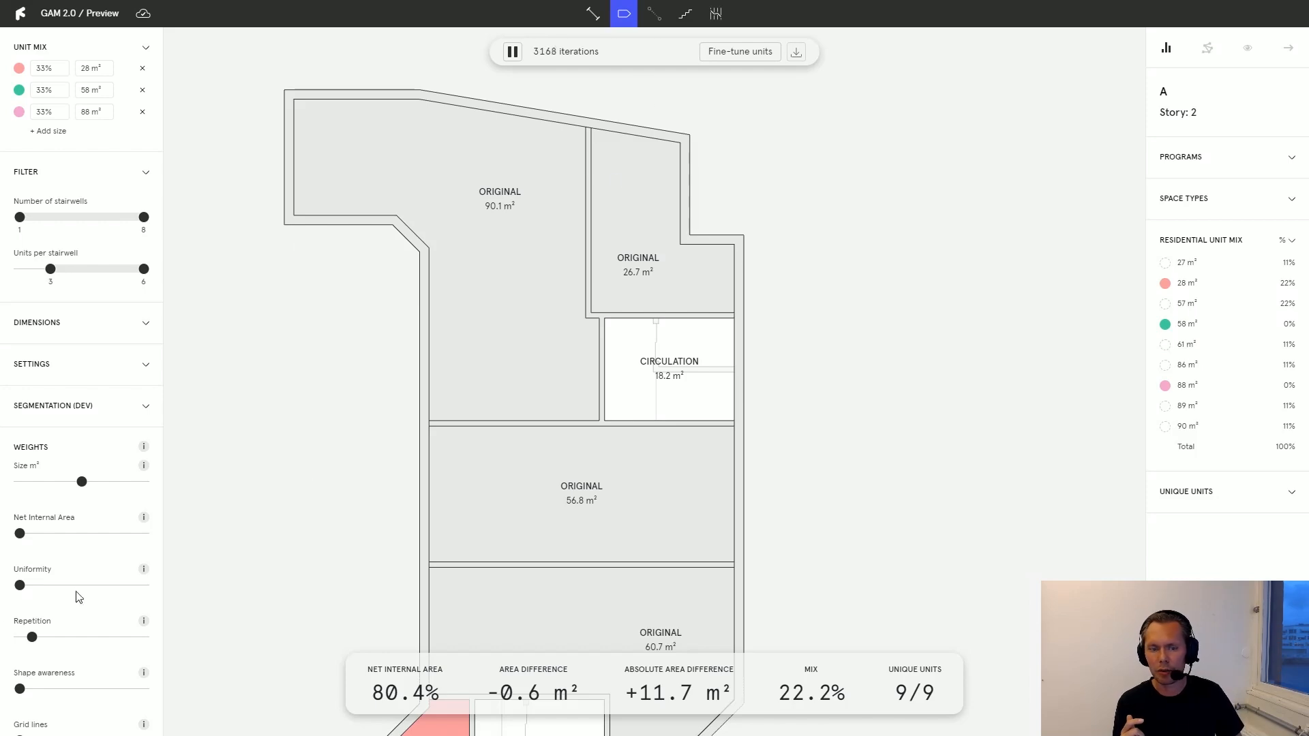
Lower the Daylight weight to its minimum and start fine-tuning the generated units.
scroll(68, 586, down, 6)
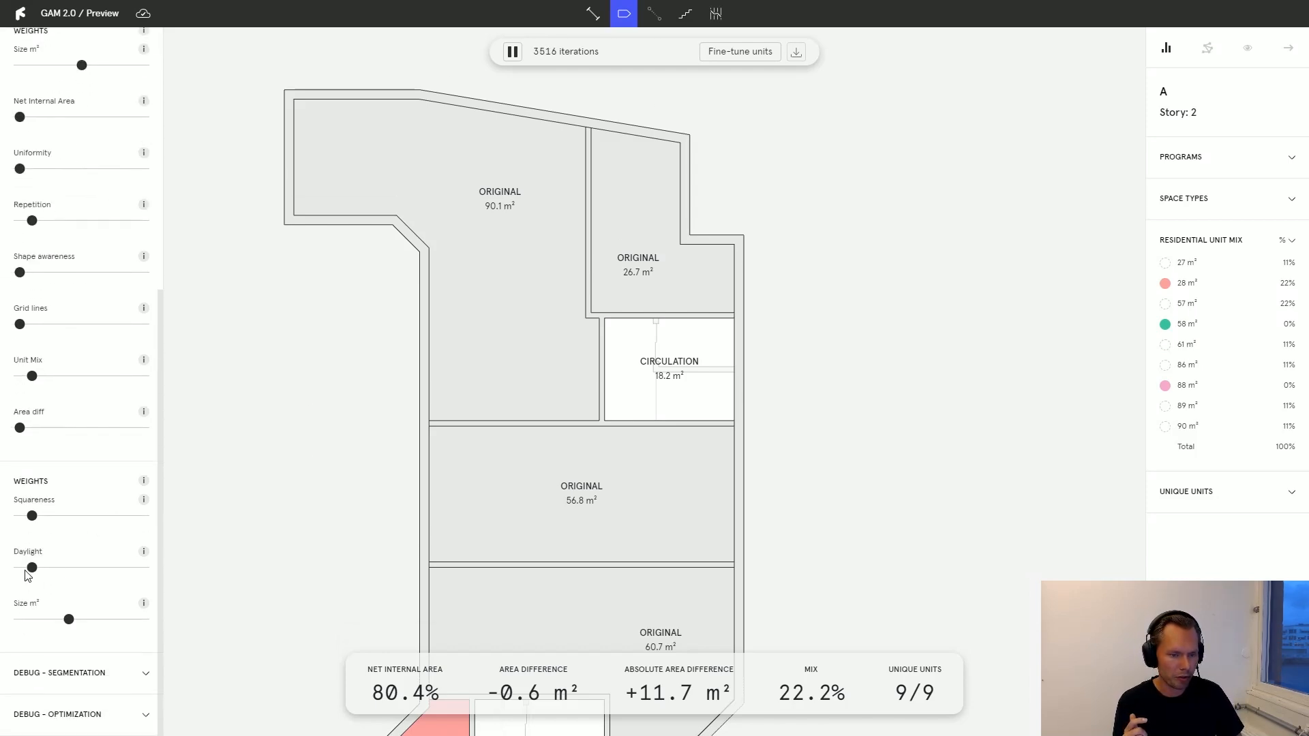
drag(32, 568, 10, 580)
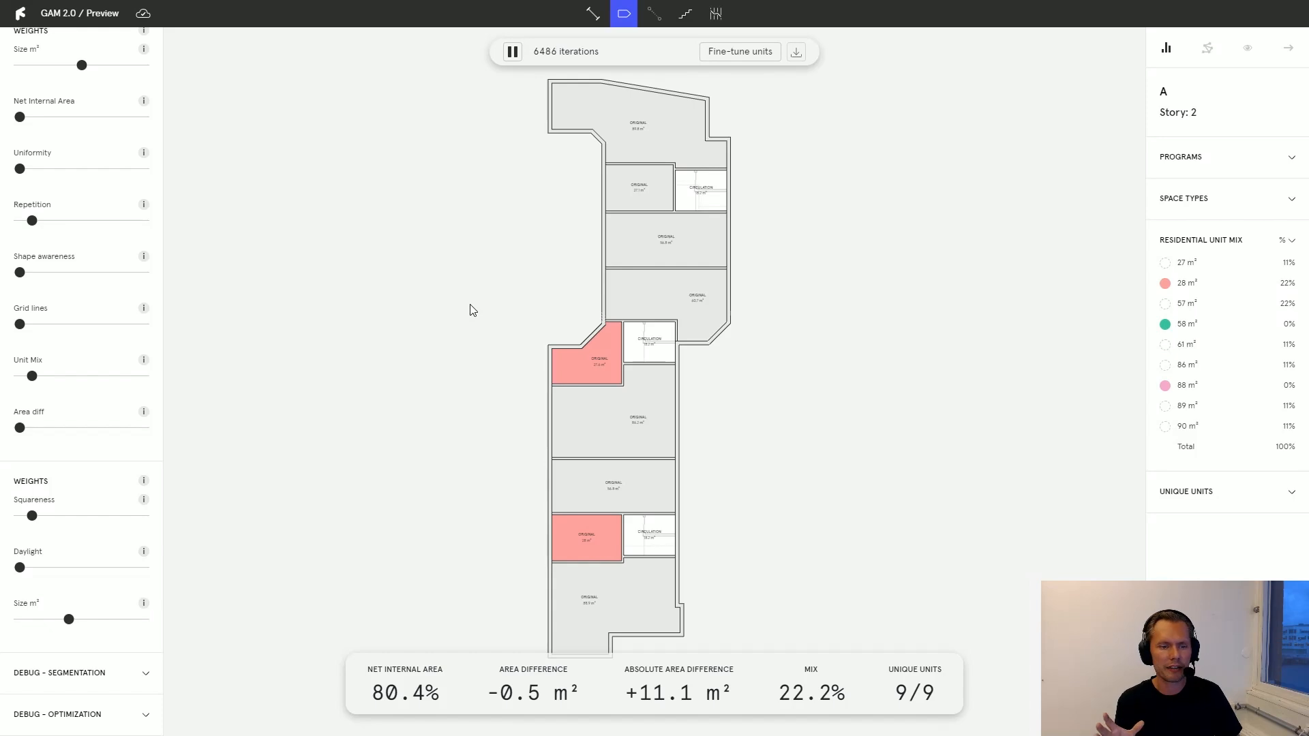
click(732, 55)
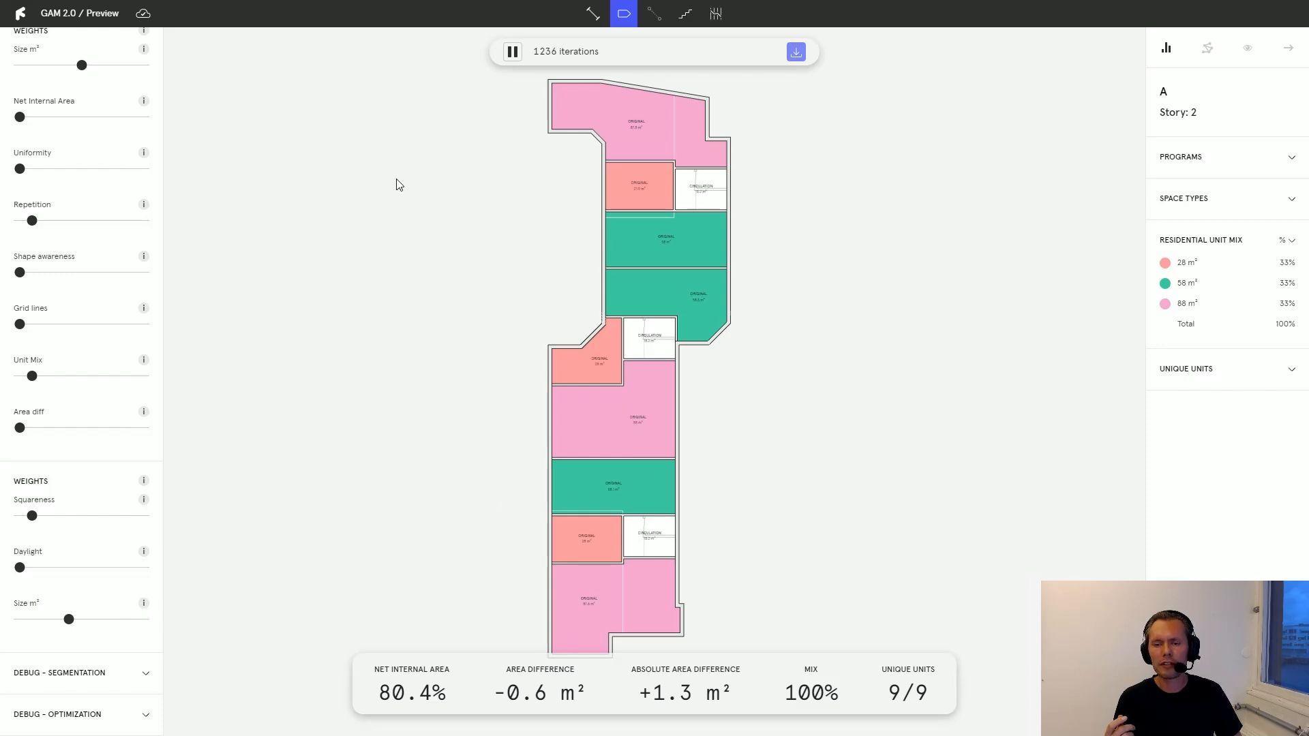
Examine the fine-tuned units along the whole floor plan, checking their areas, shapes and circulation cores.
drag(520, 231, 501, 330)
scroll(502, 331, up, 4)
drag(448, 271, 475, 401)
scroll(75, 327, up, 6)
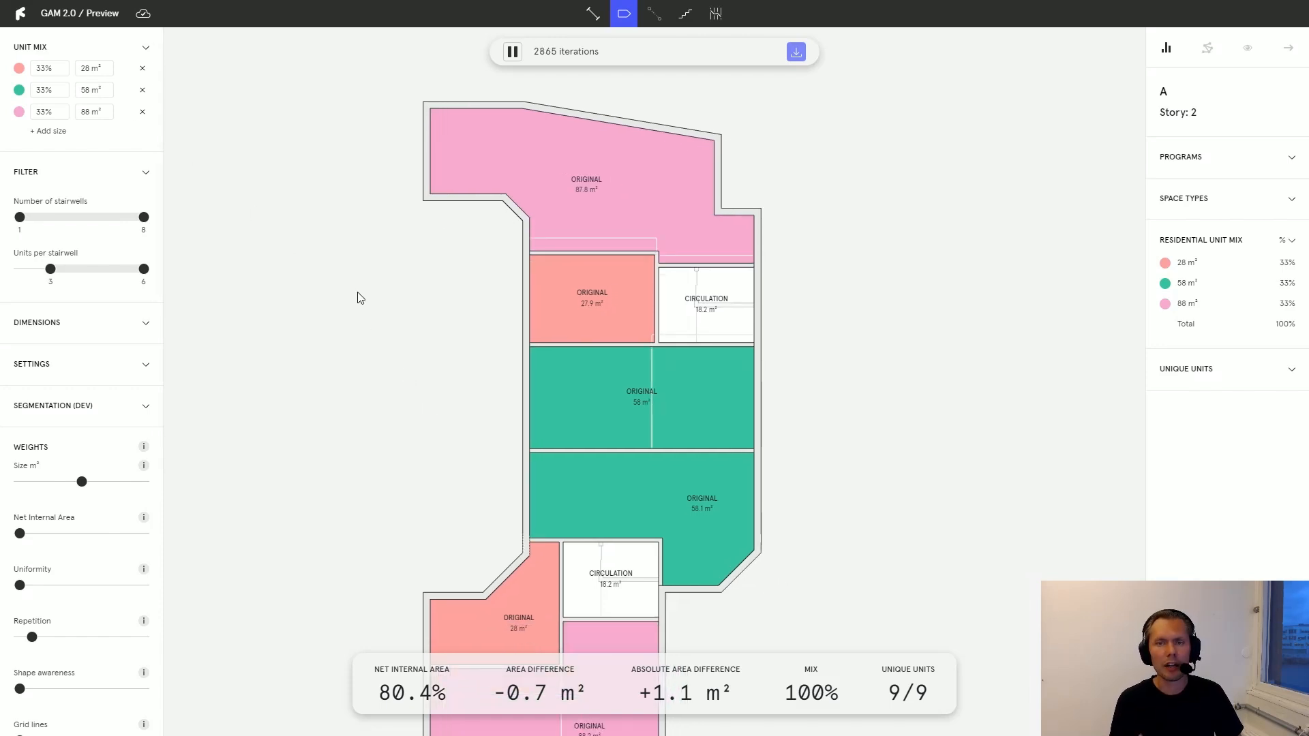
scroll(368, 318, down, 5)
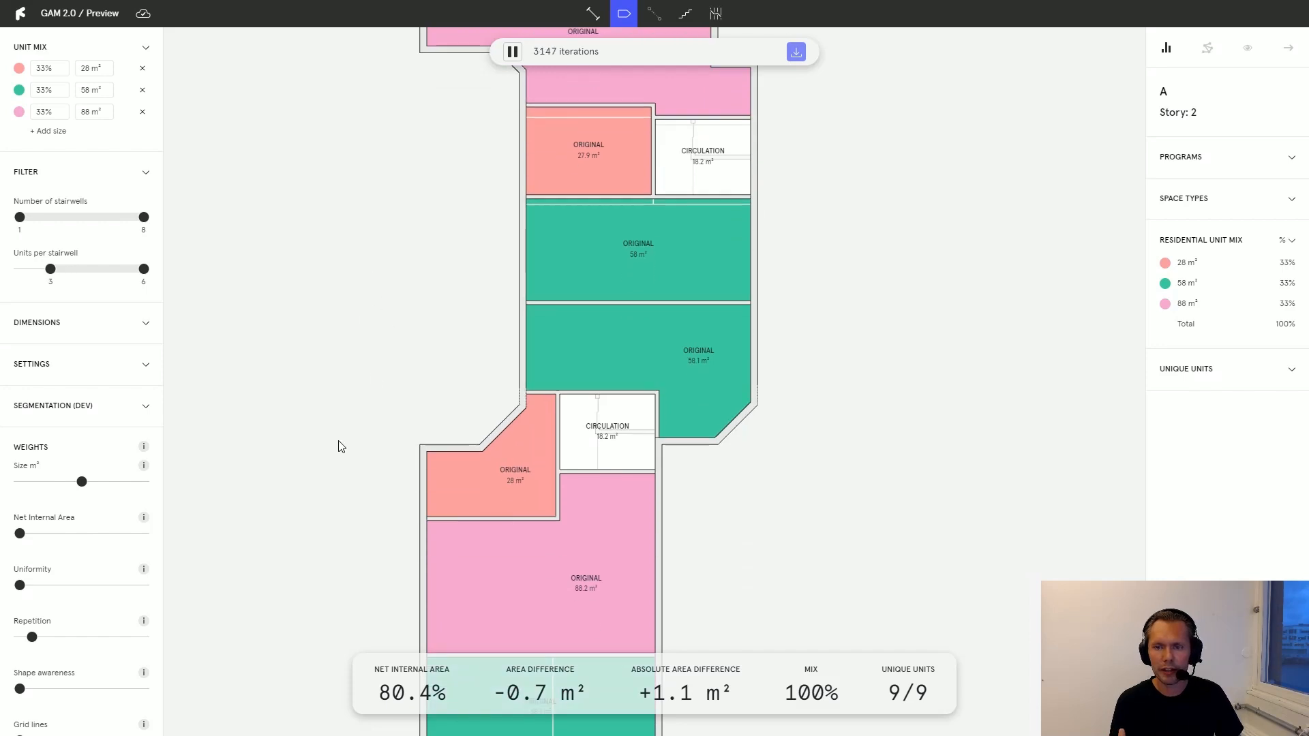
scroll(780, 347, up, 3)
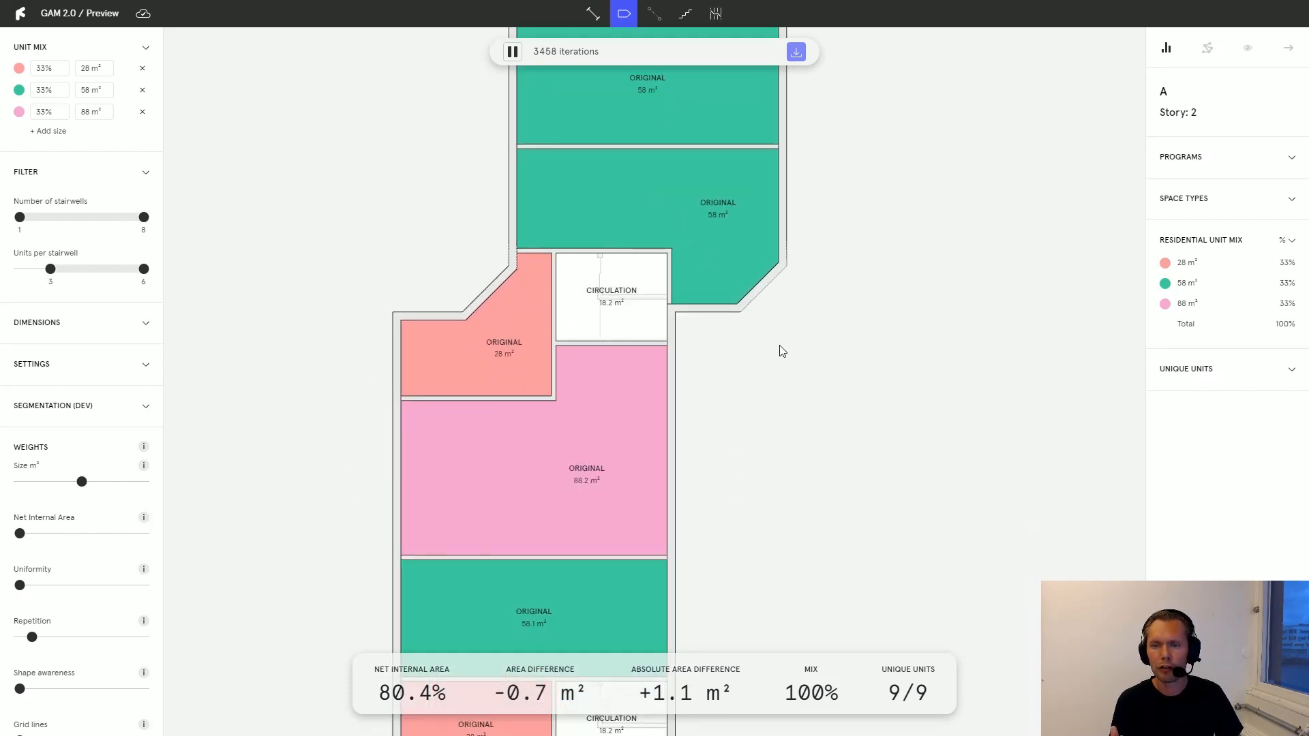
drag(734, 296, 734, 392)
drag(640, 337, 649, 250)
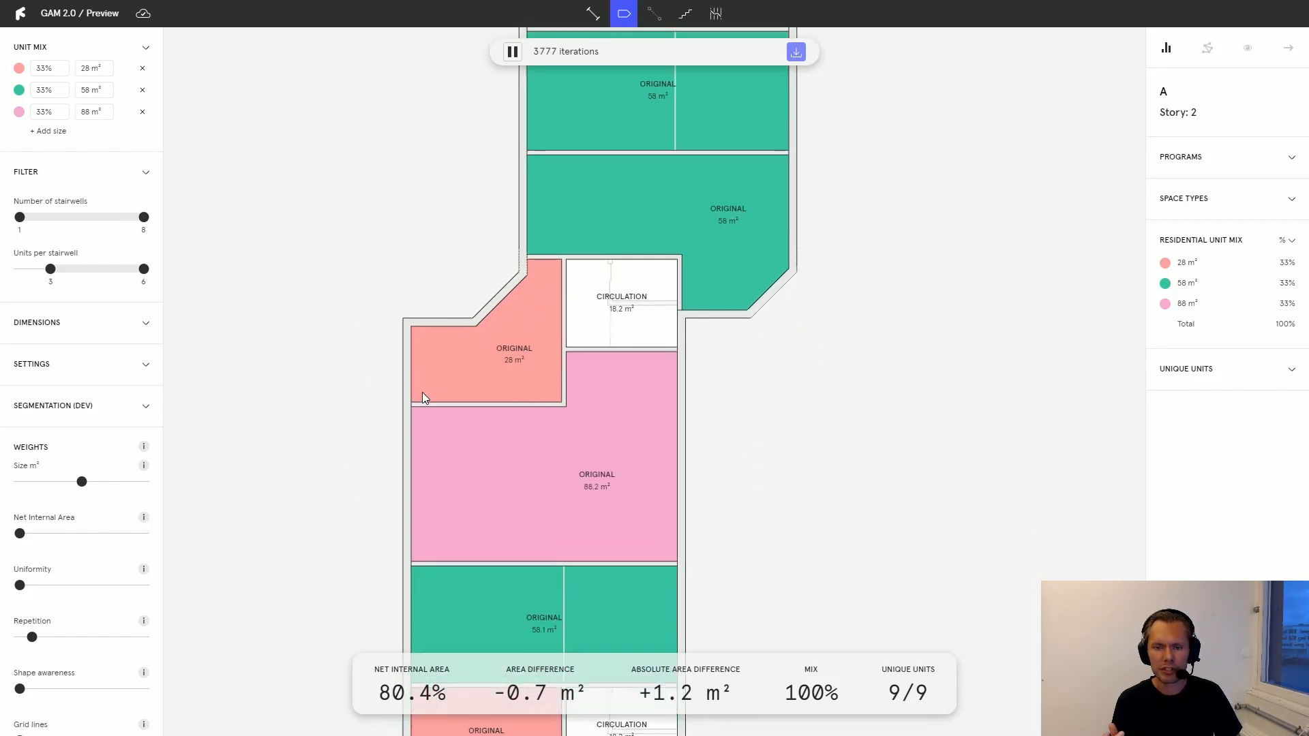
drag(338, 454, 359, 265)
drag(326, 508, 332, 318)
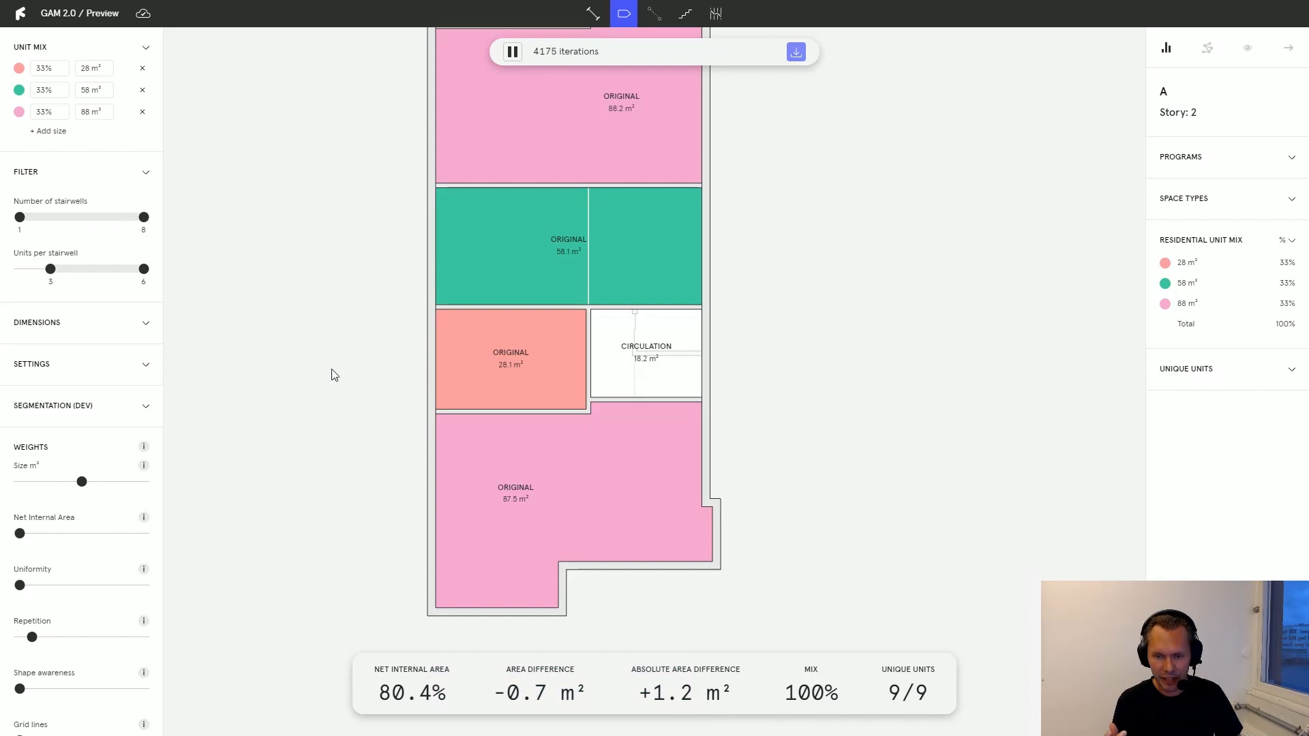
scroll(323, 316, down, 5)
scroll(328, 273, down, 5)
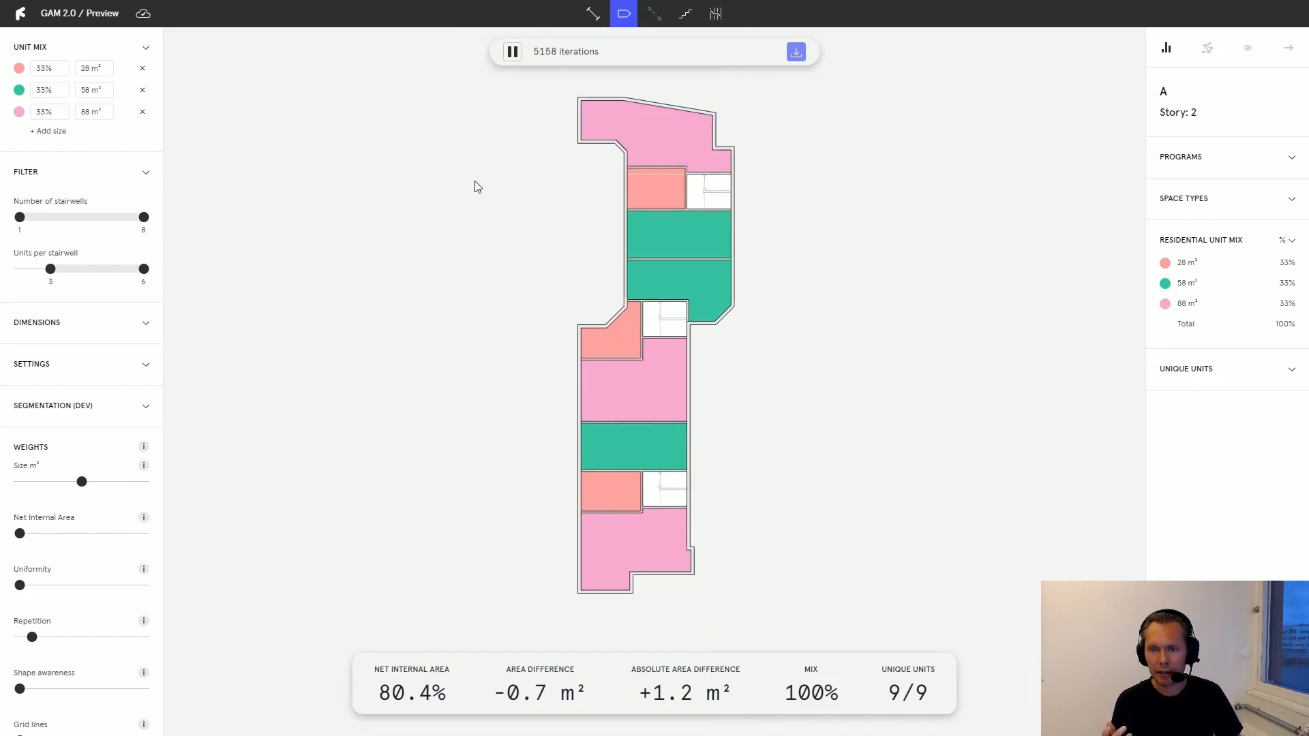
Stop the unit optimization and bring the resulting layout into the project's story plan.
click(513, 51)
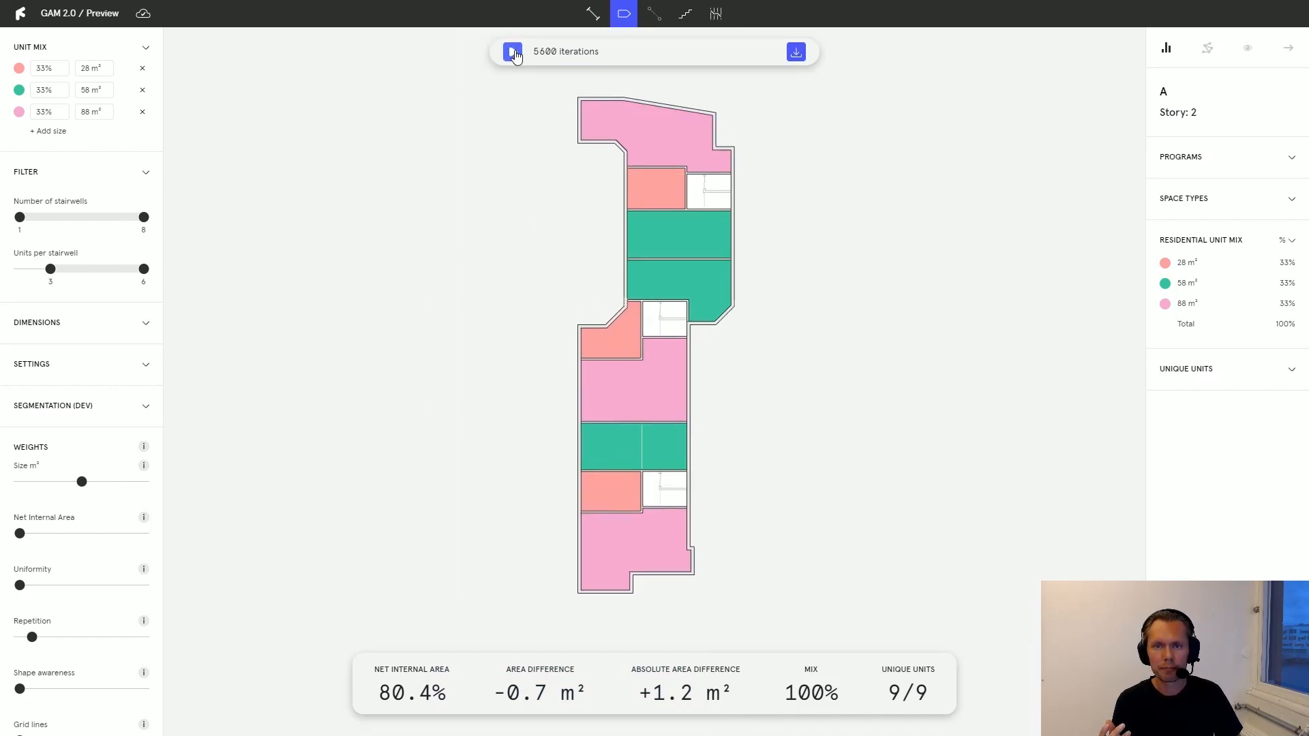
click(796, 52)
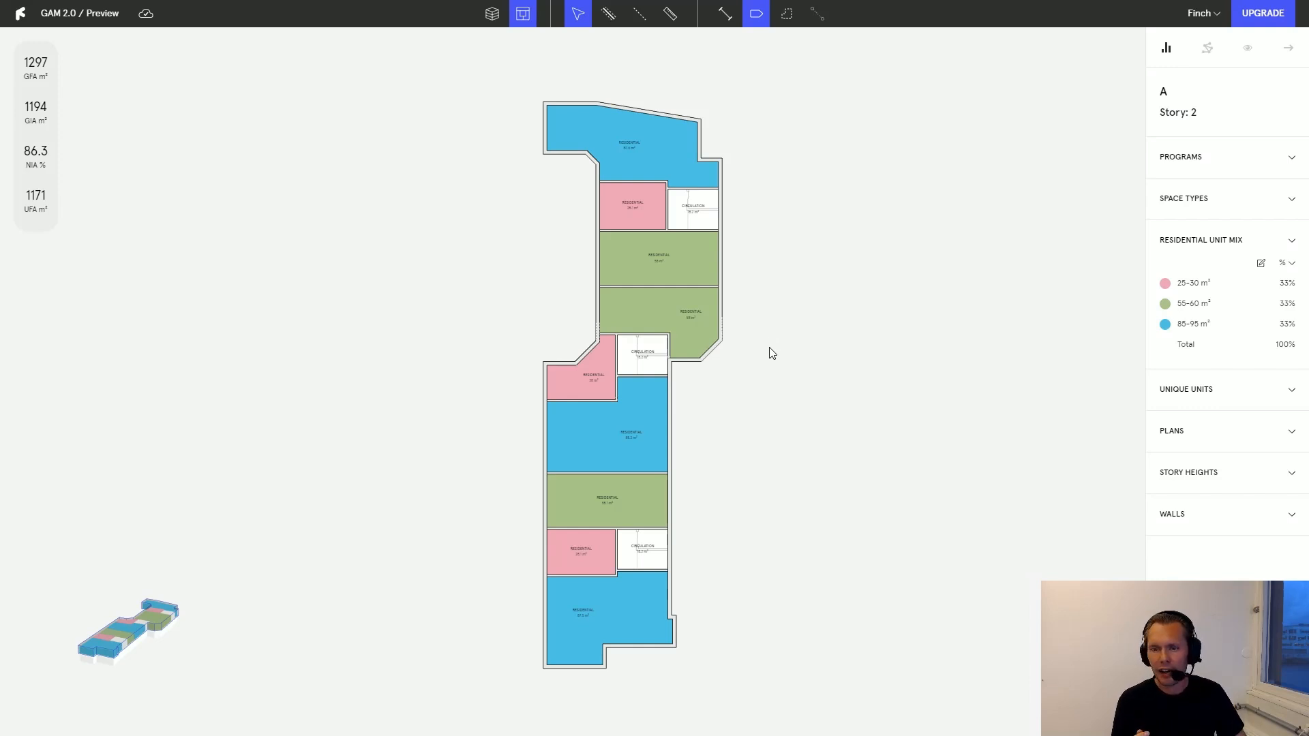
scroll(769, 350, up, 3)
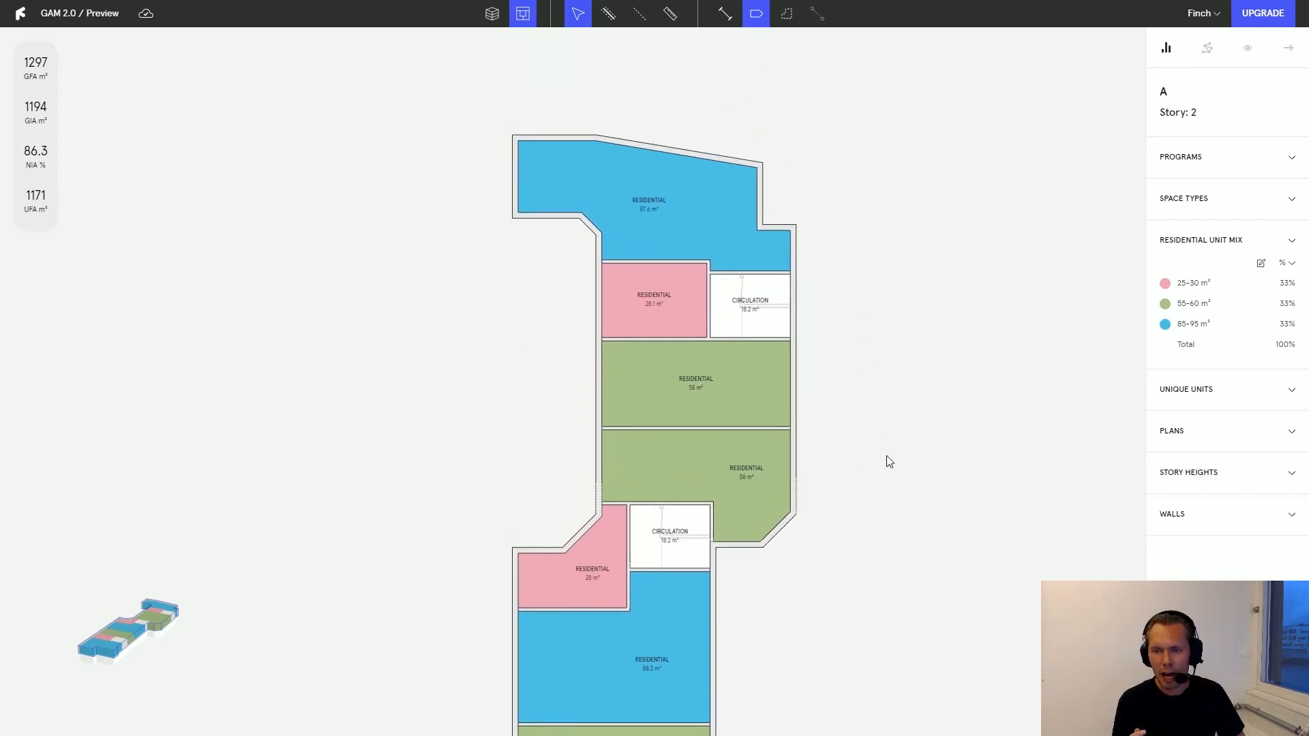
scroll(875, 444, down, 5)
scroll(861, 520, down, 5)
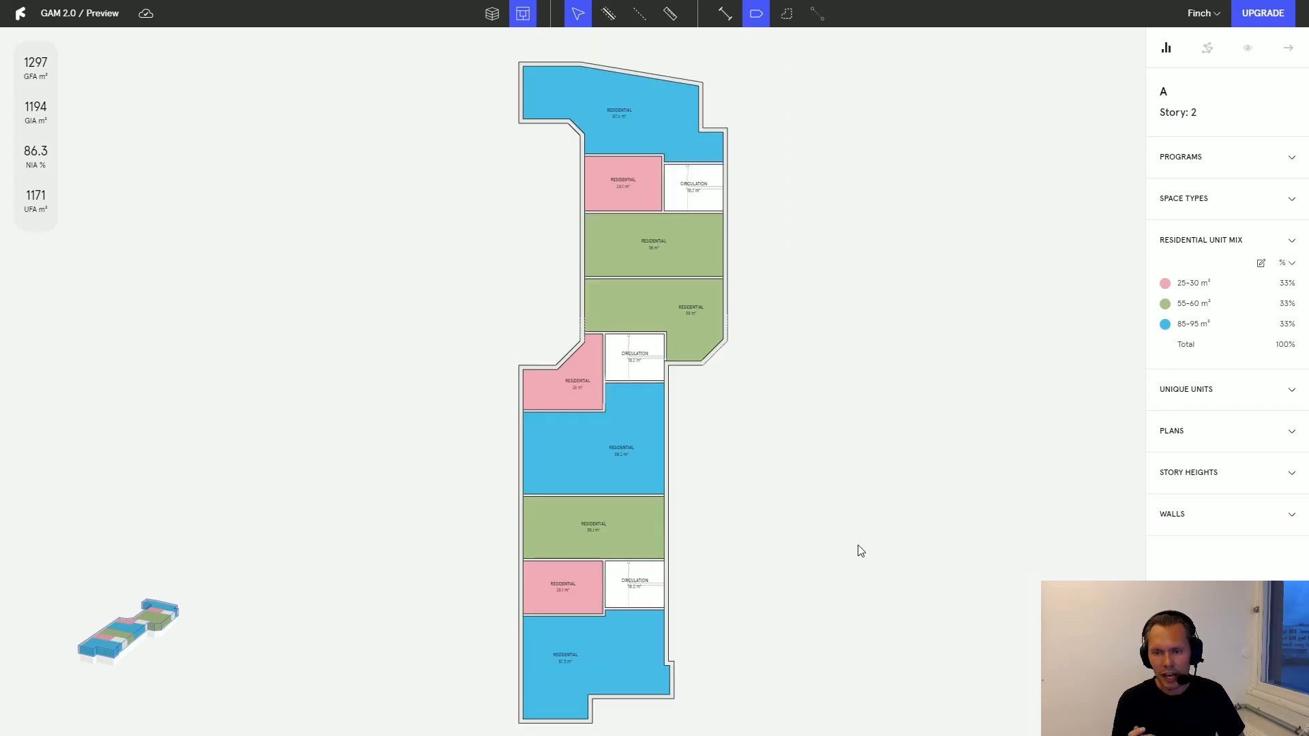